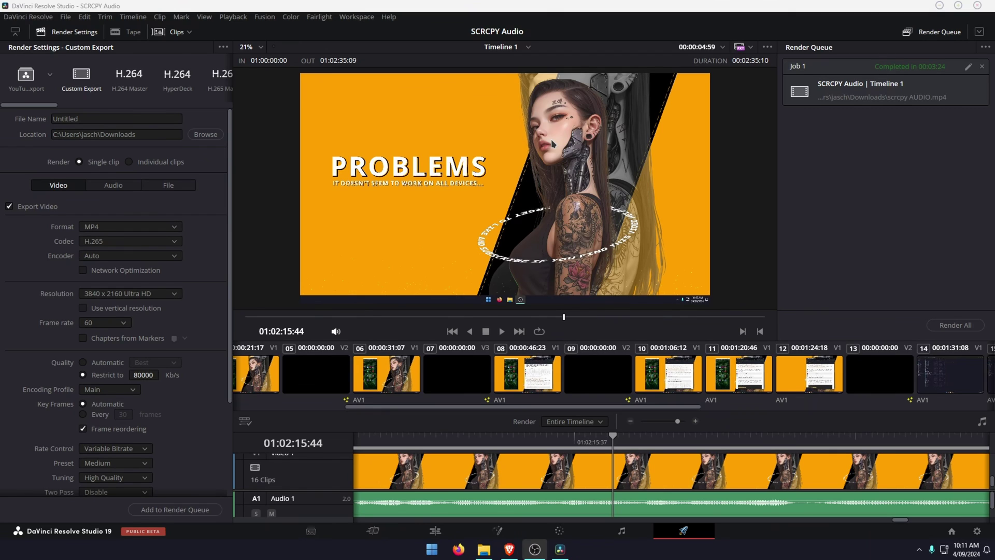
Step: Minimize the DaVinci Resolve window to reveal the desktop
click(939, 8)
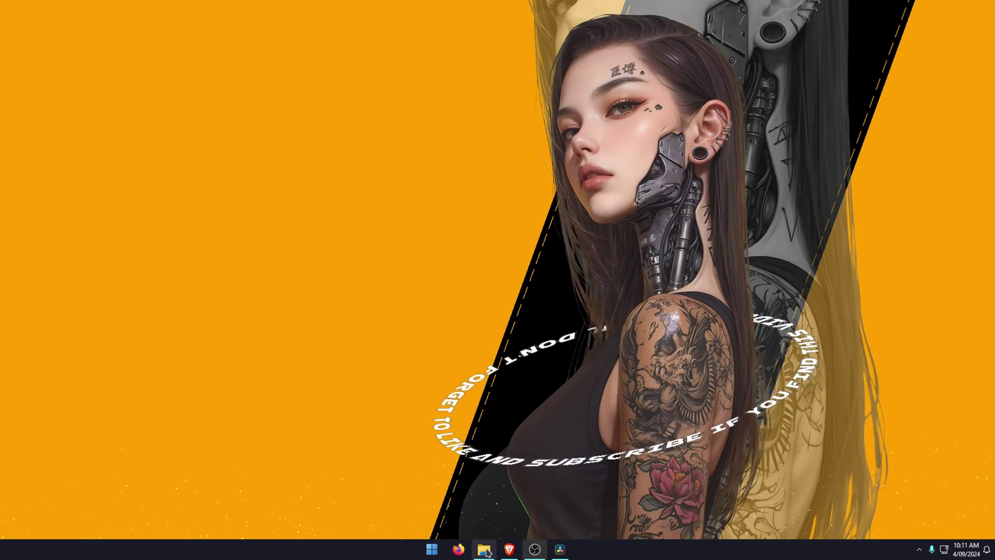
mouse_move(484, 550)
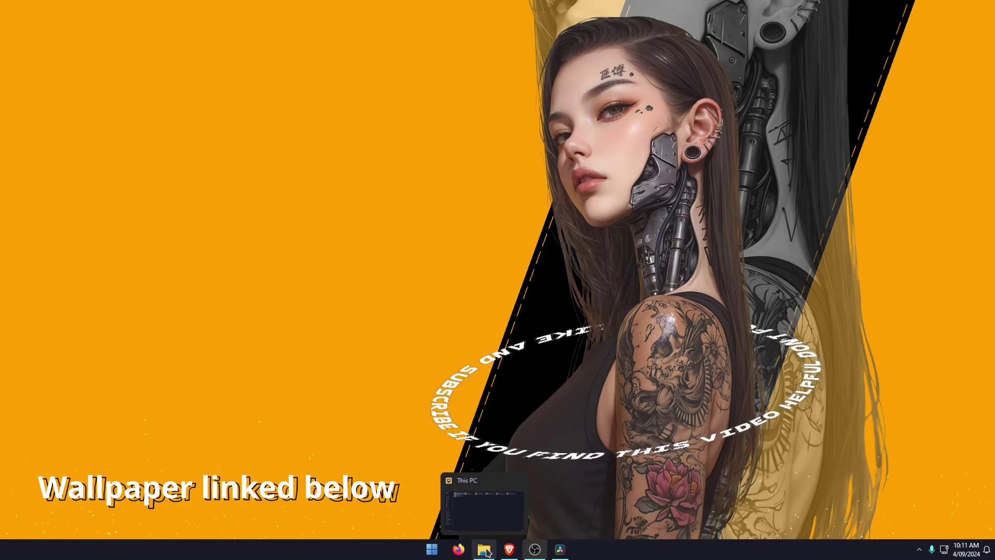
Step: Restore the This PC window from the taskbar and clear the Local Disk (C:) selection
click(484, 549)
click(635, 344)
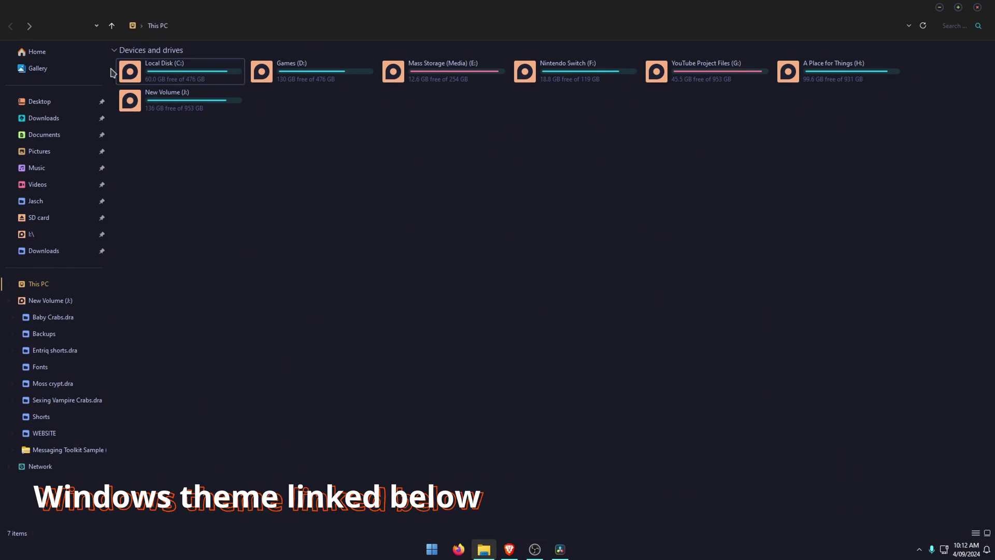
Step: Navigate C: > Program Files > Blackmagic Design > DaVinci Resolve > Fusion
double_click(131, 79)
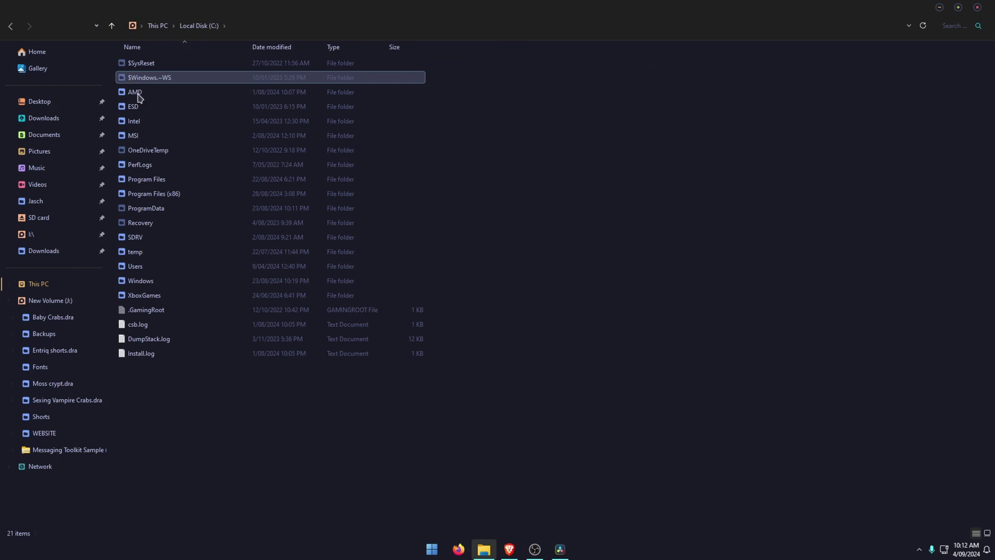
double_click(155, 180)
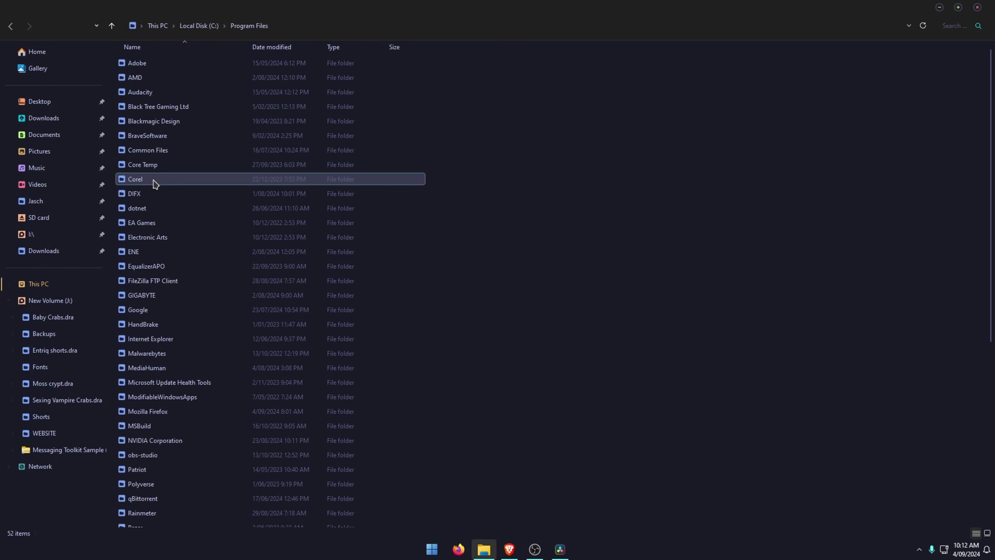
double_click(144, 122)
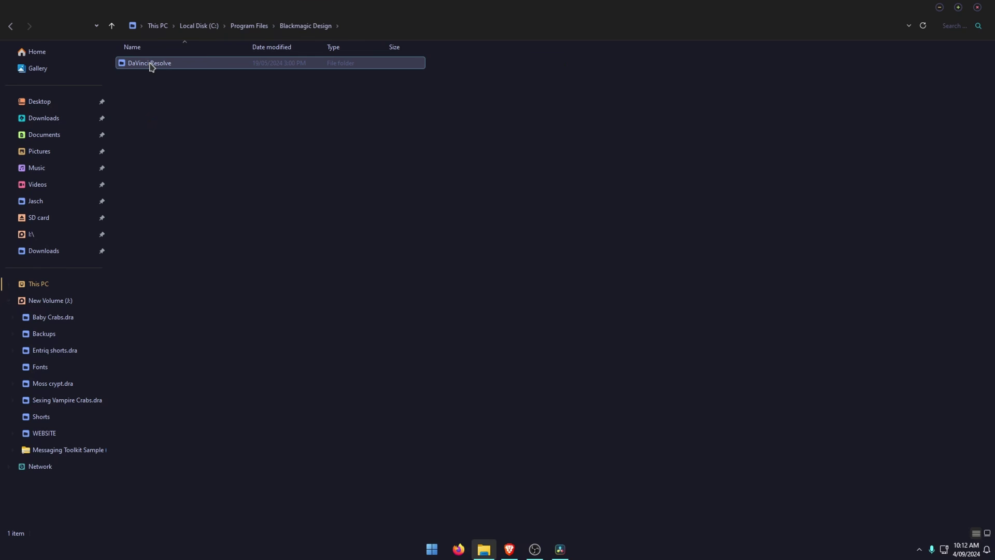
double_click(150, 65)
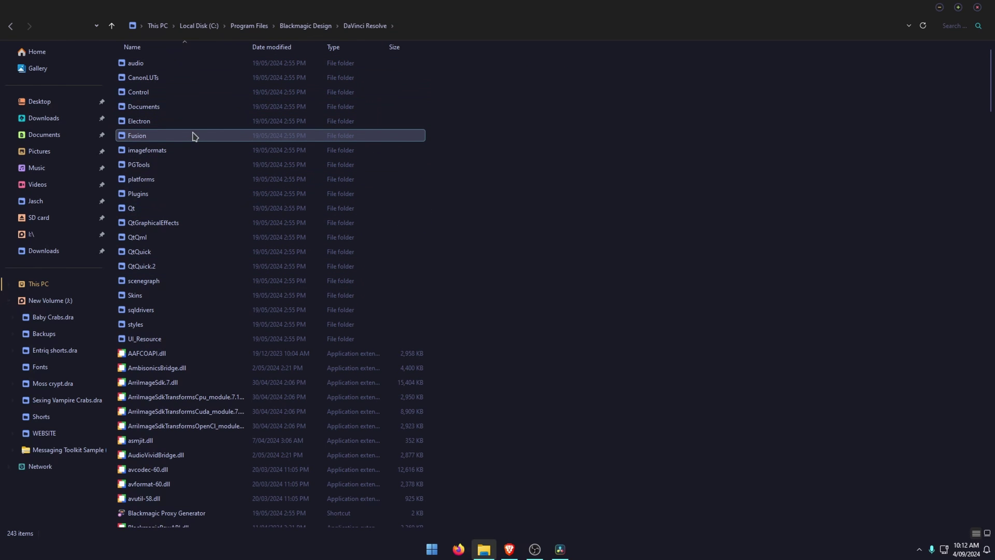
double_click(158, 141)
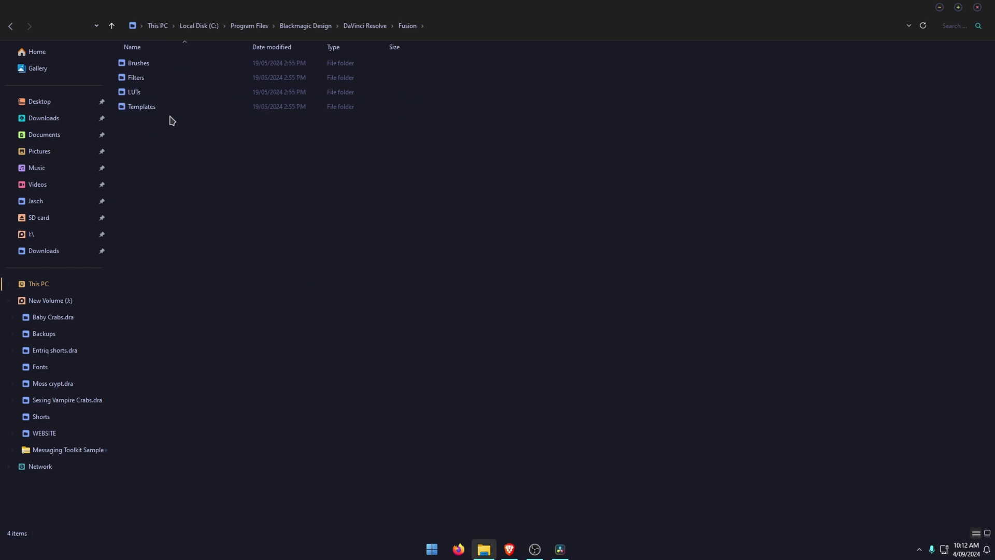
Step: Open the Templates folder to view Templates.drfx, then close File Explorer
double_click(172, 110)
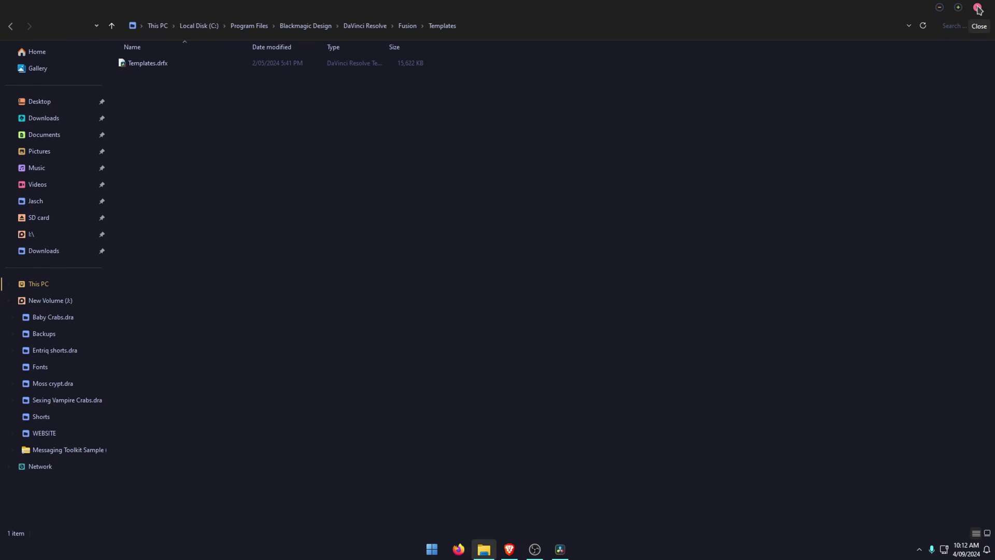
click(977, 8)
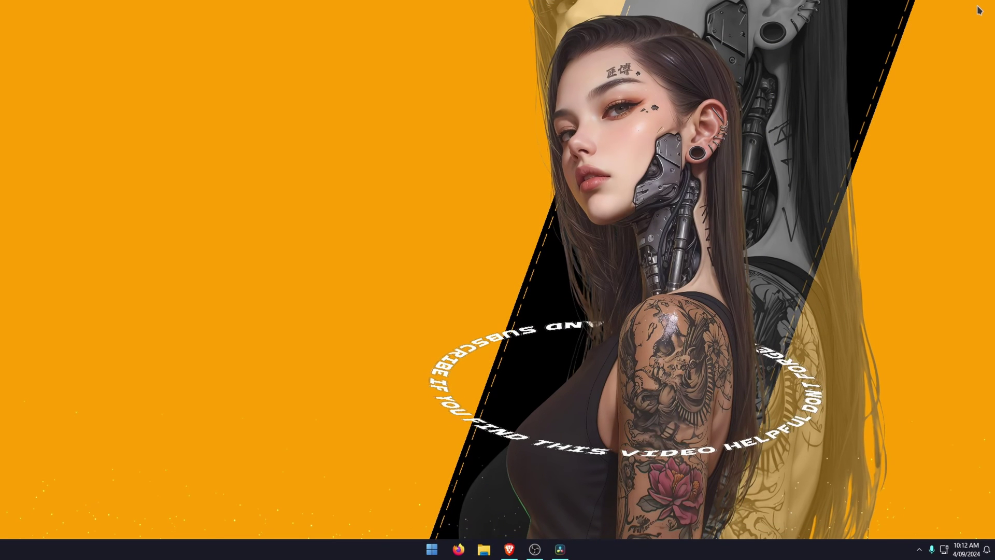